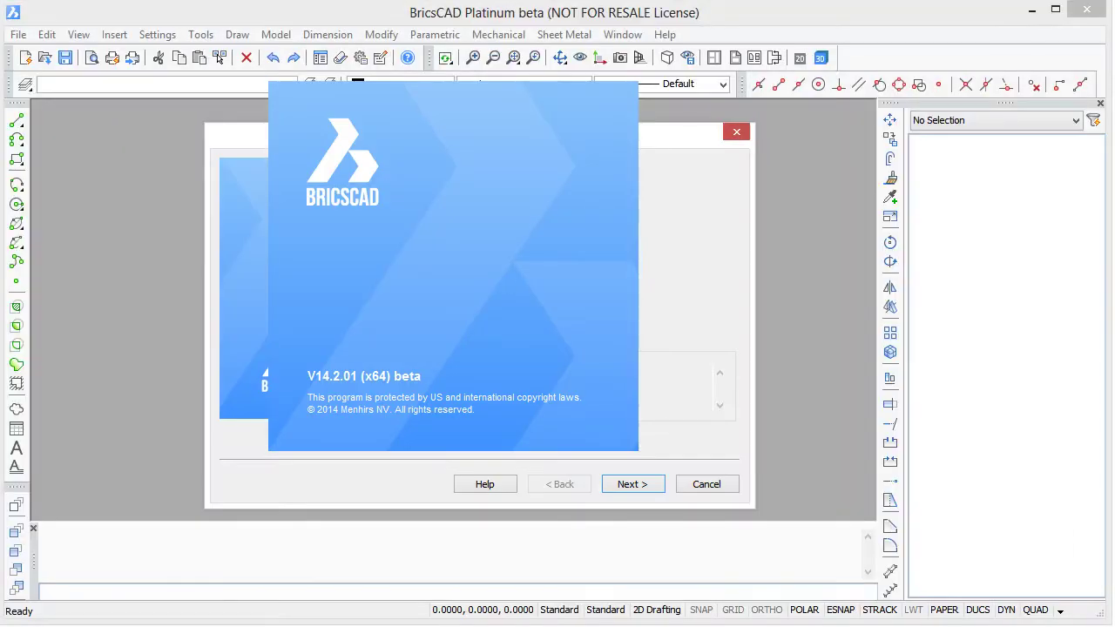
Create a blank drawing with Start from Scratch in the Create New Drawing wizard.
{"action": "left_click", "coordinate": [628, 488]}
{"action": "left_click", "coordinate": [624, 482]}
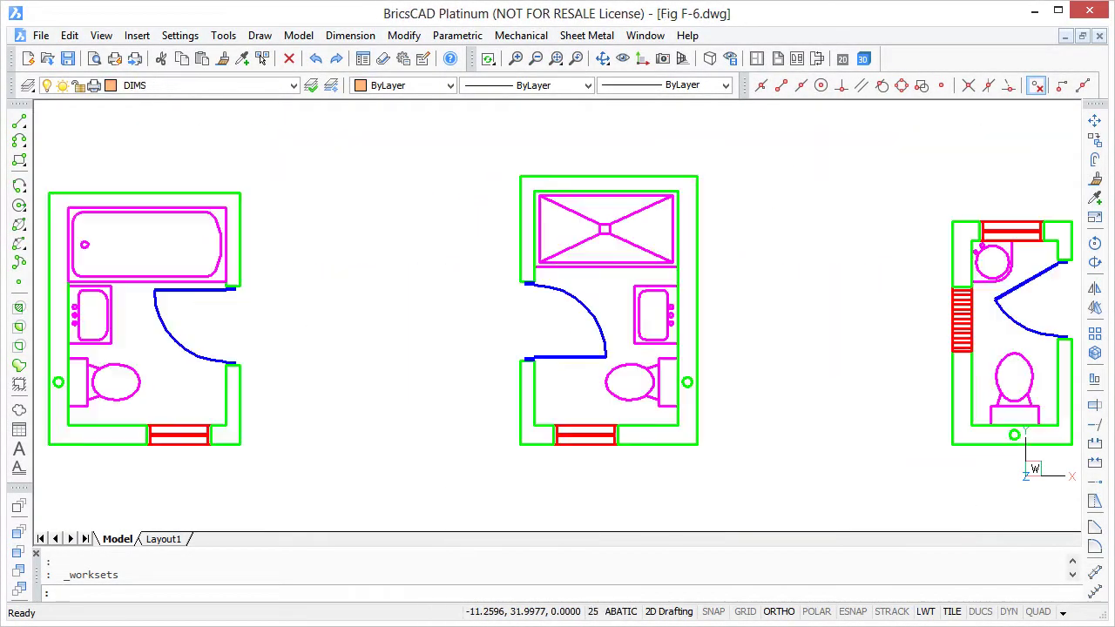
Switch to the other open drawing, then reload the last session's drawings from the startup wizard.
{"action": "key", "text": "ctrl+Tab"}
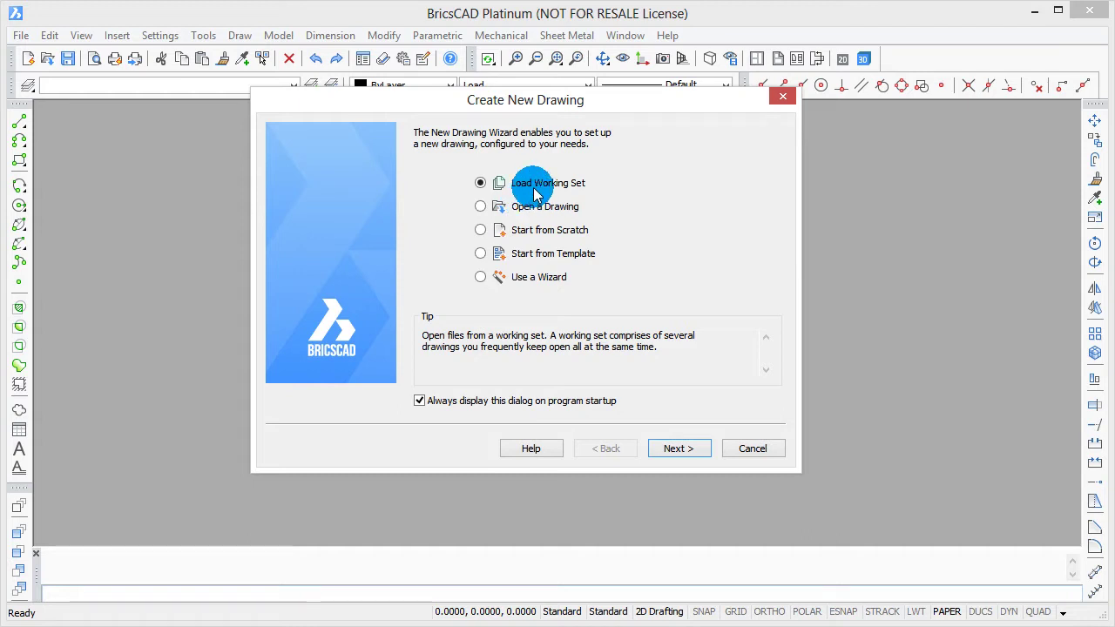
{"action": "left_click", "coordinate": [677, 448]}
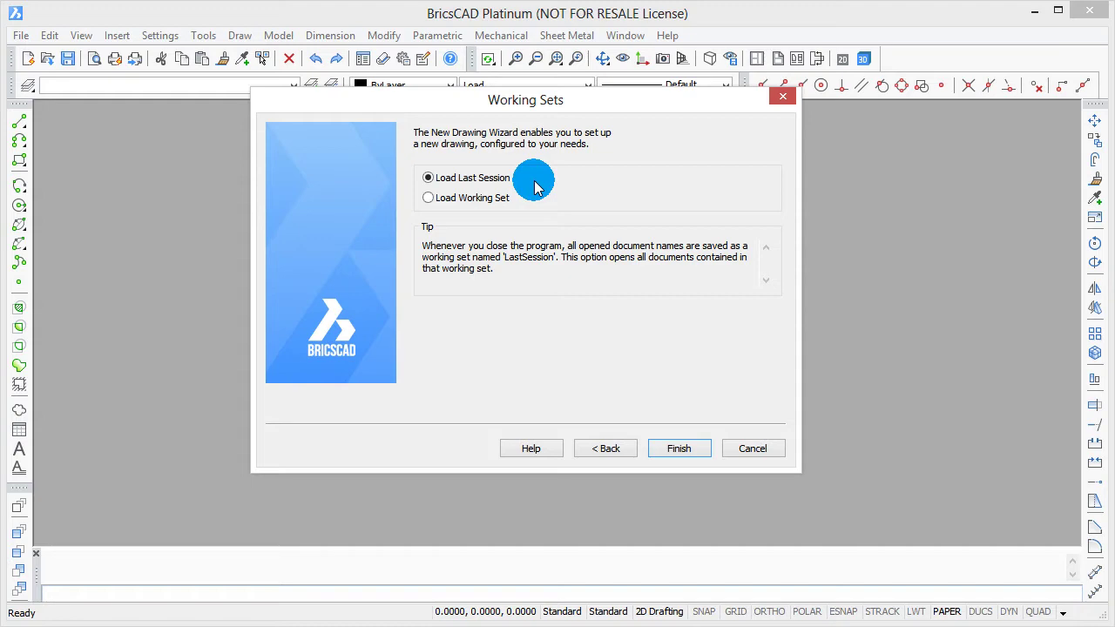
{"action": "left_click", "coordinate": [671, 448]}
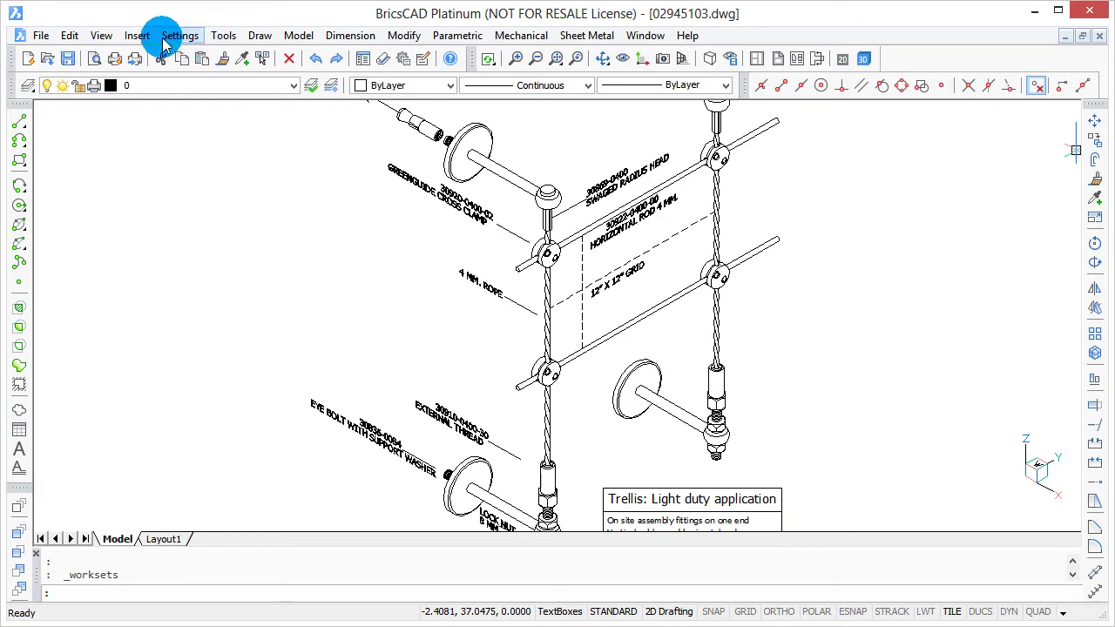
Start saving a working set from File > Working Sets with Save Working Set.
{"action": "left_click", "coordinate": [41, 35]}
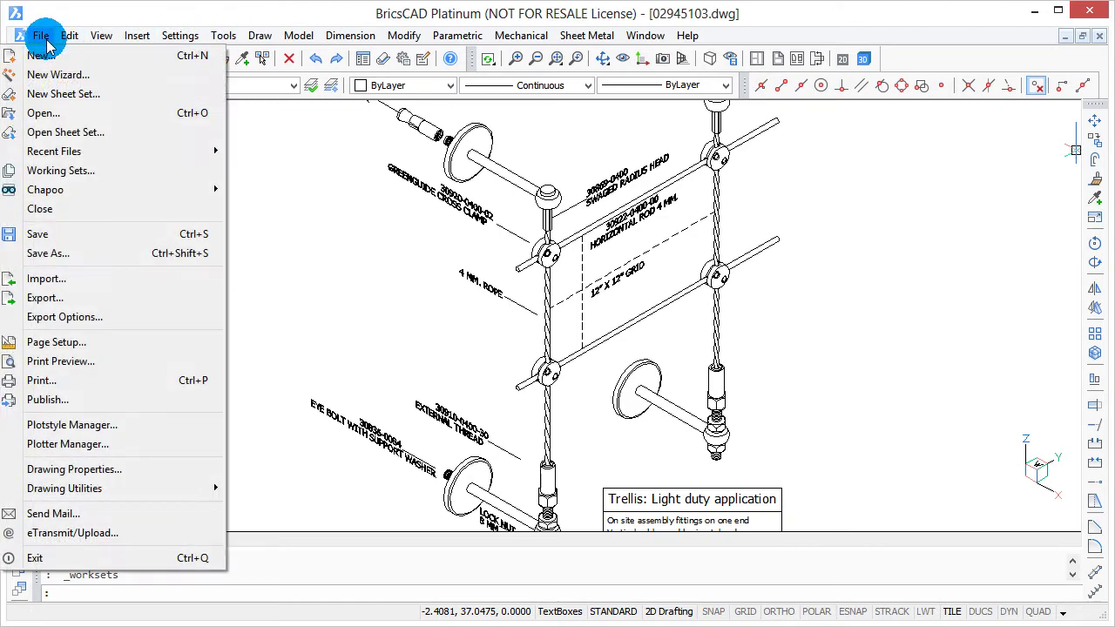
{"action": "left_click", "coordinate": [63, 171]}
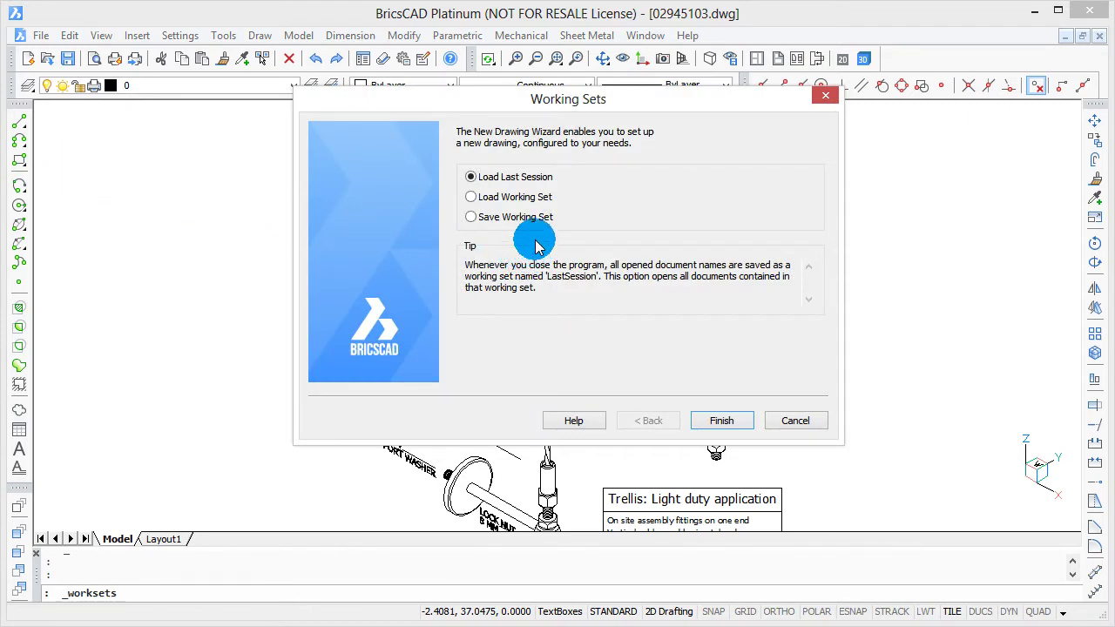
{"action": "left_click", "coordinate": [528, 222]}
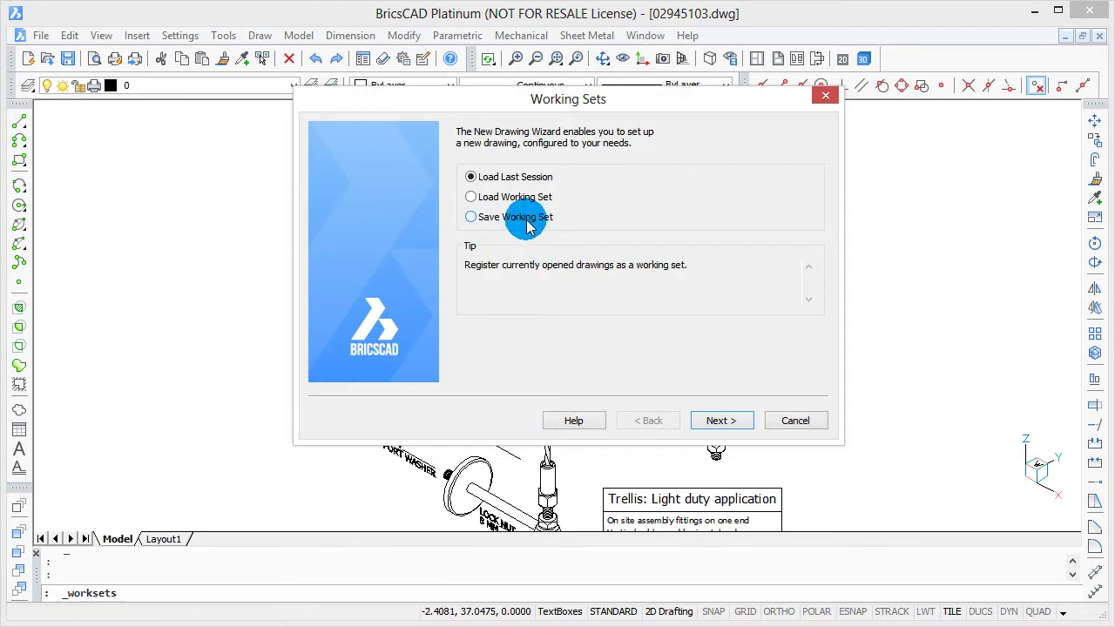
{"action": "left_click", "coordinate": [714, 421]}
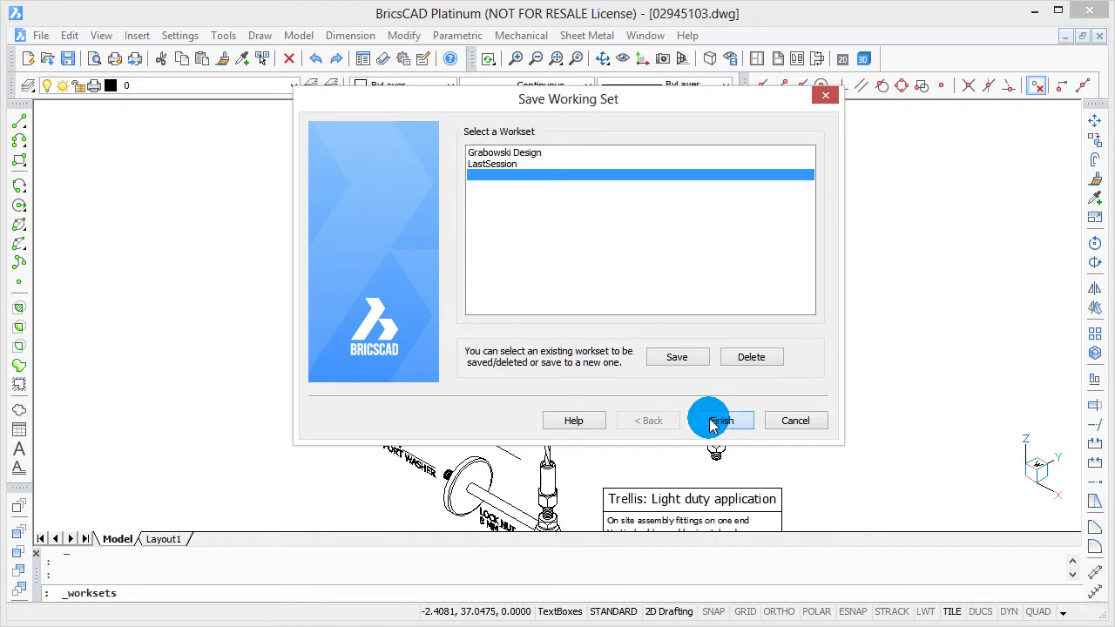
Save the open drawings as a new working set named 'Home Rennovation'.
{"action": "left_click", "coordinate": [688, 362]}
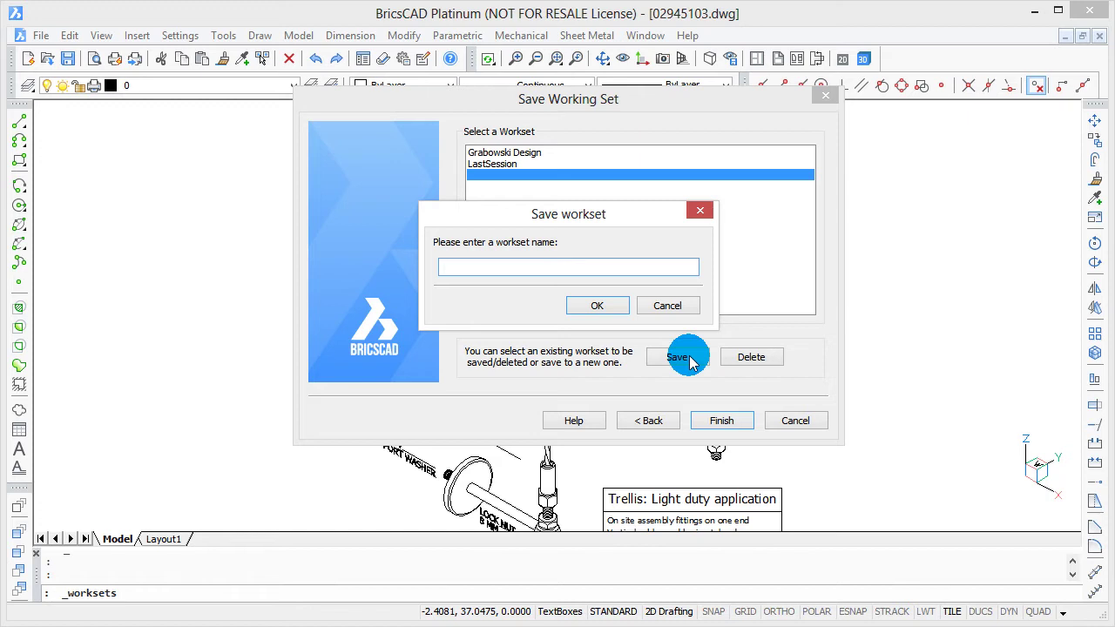
{"action": "type", "text": "Home Rennovation"}
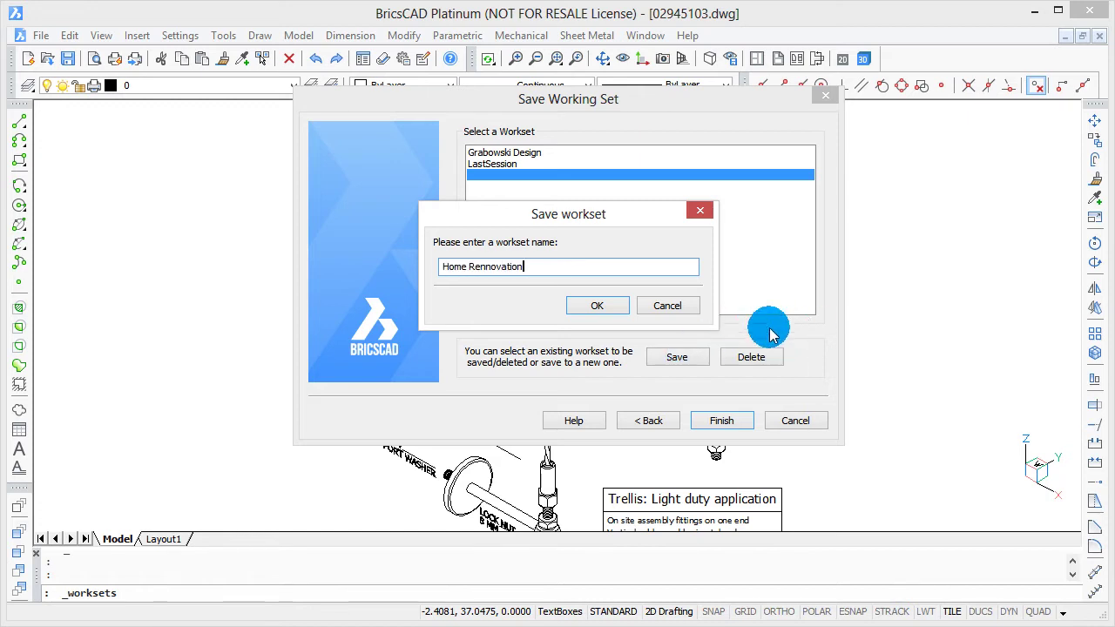
{"action": "left_click", "coordinate": [618, 306]}
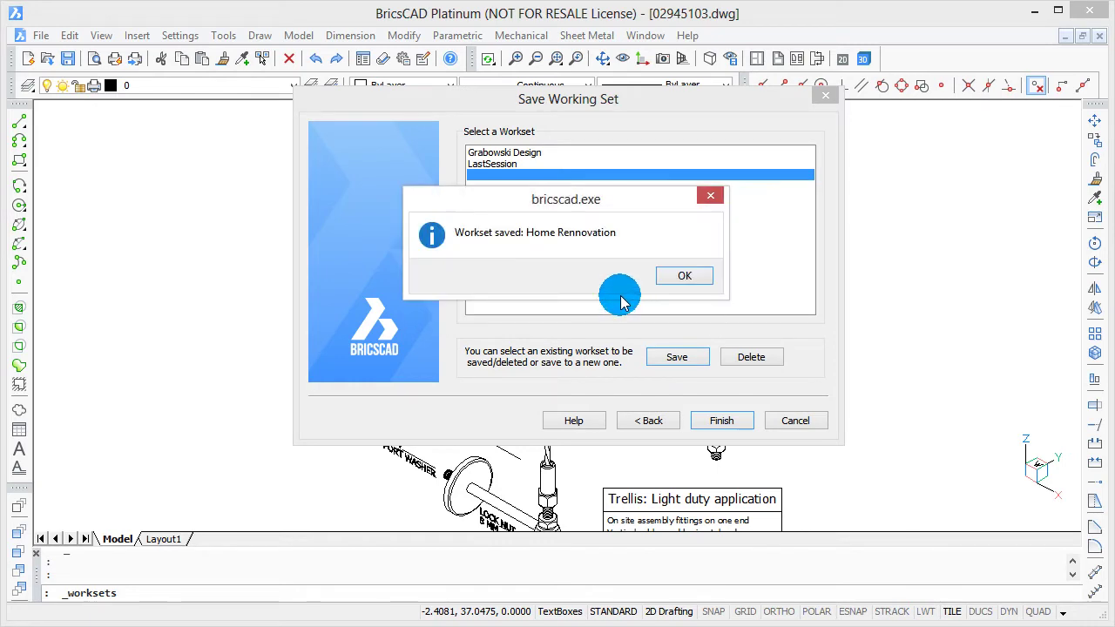
{"action": "left_click", "coordinate": [685, 276]}
Close the Working Sets wizard and all open drawings.
{"action": "left_click", "coordinate": [726, 421]}
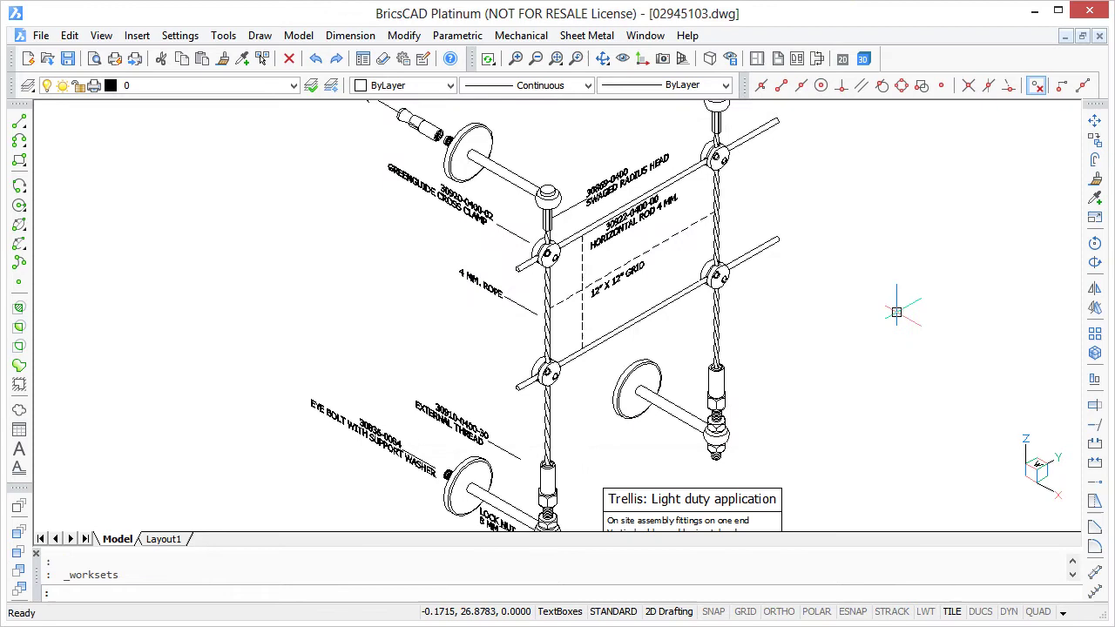
{"action": "left_click", "coordinate": [1101, 39]}
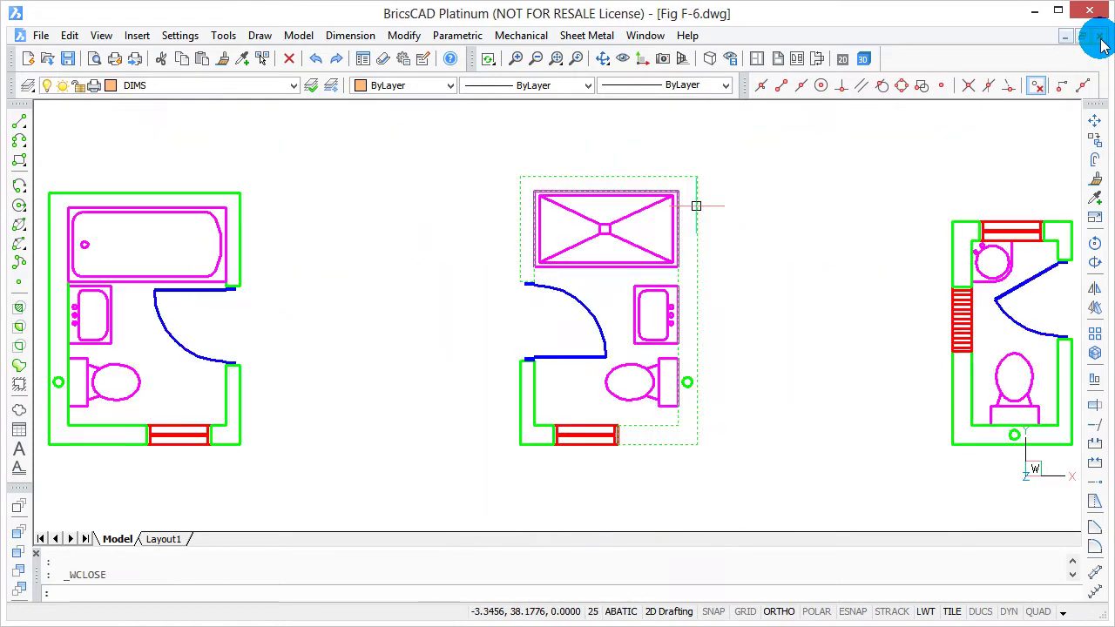
{"action": "left_click", "coordinate": [1100, 39]}
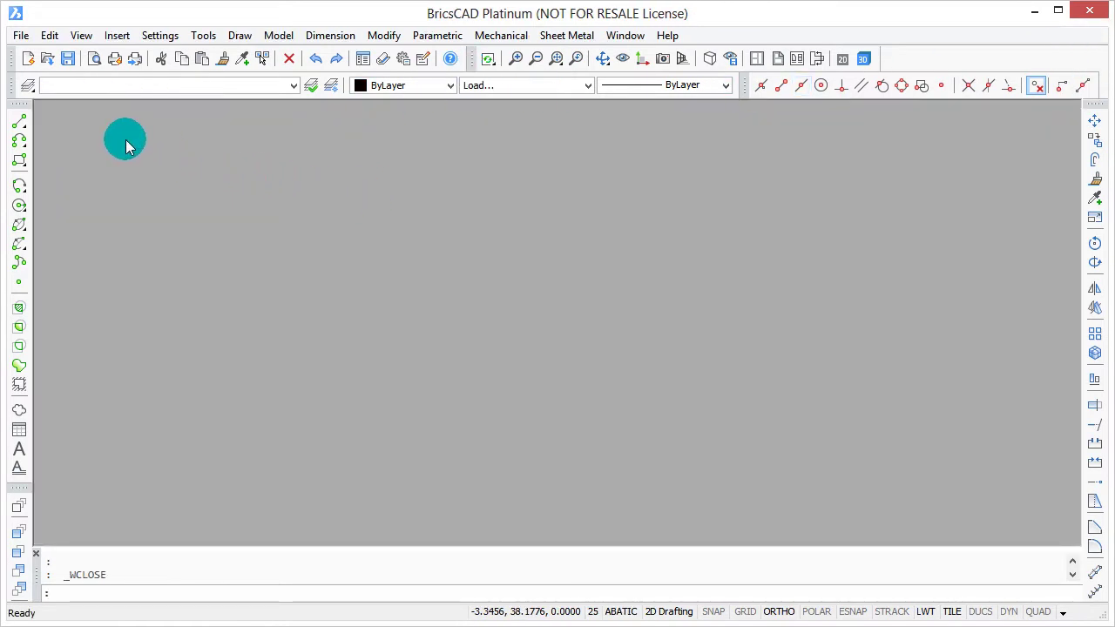
Load the 'Home Rennovation' working set via File > Working Sets to reopen its drawings.
{"action": "left_click", "coordinate": [21, 36]}
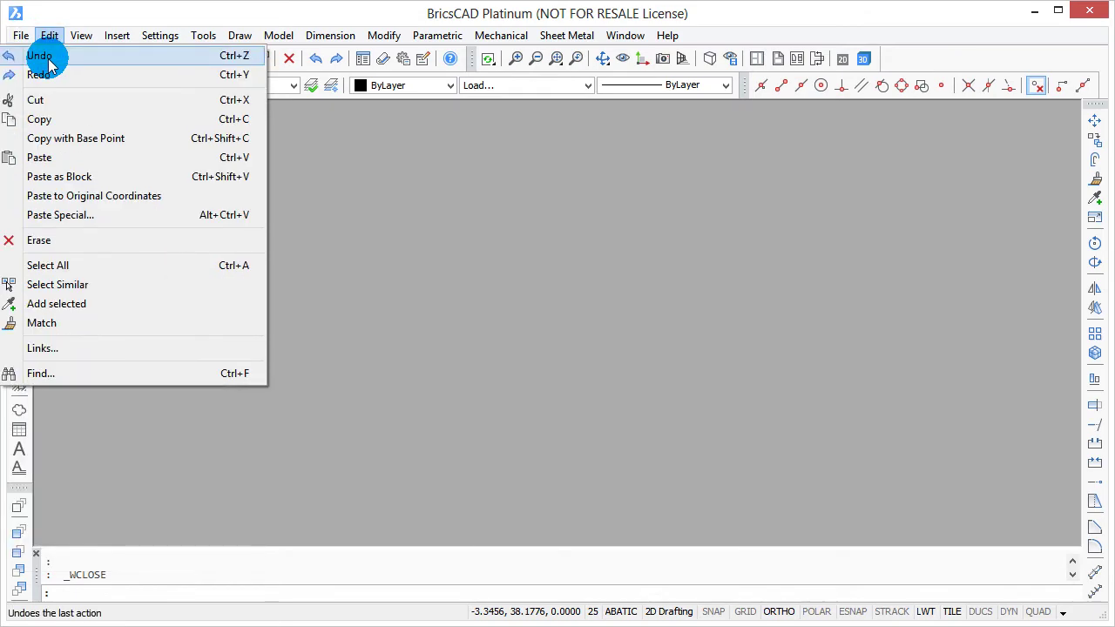
{"action": "left_click", "coordinate": [39, 171]}
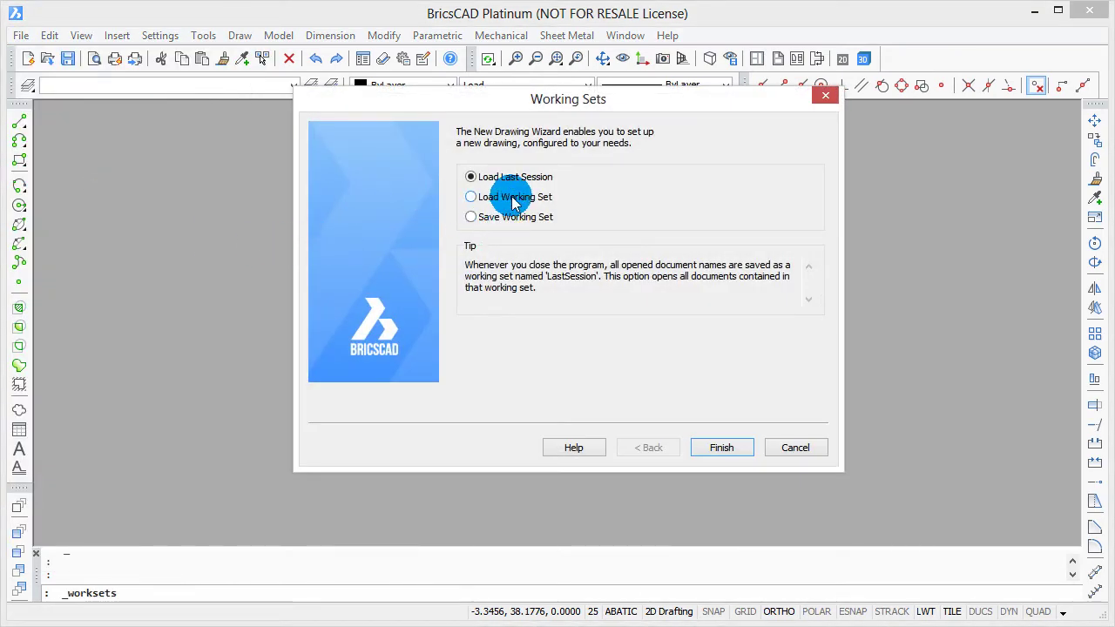
{"action": "left_click", "coordinate": [497, 197]}
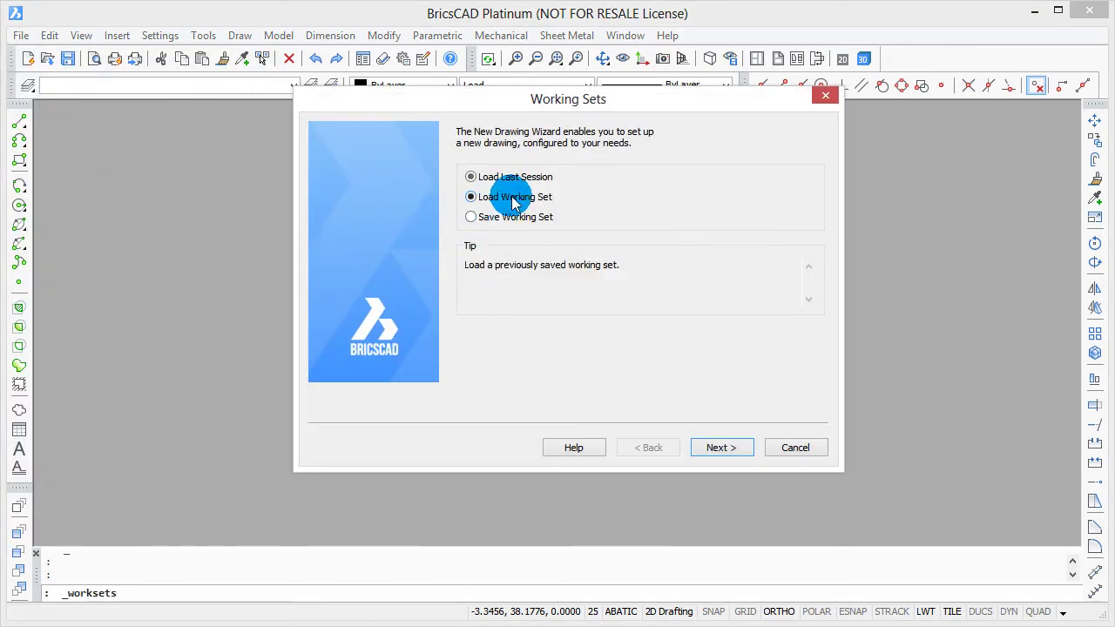
{"action": "left_click", "coordinate": [736, 451]}
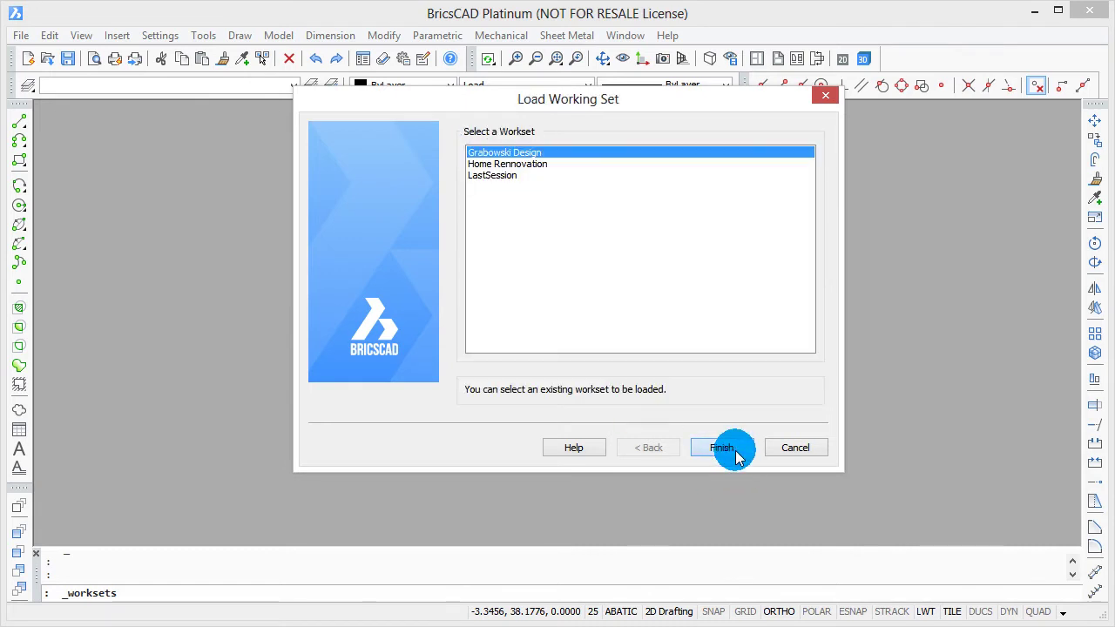
{"action": "left_click", "coordinate": [513, 165]}
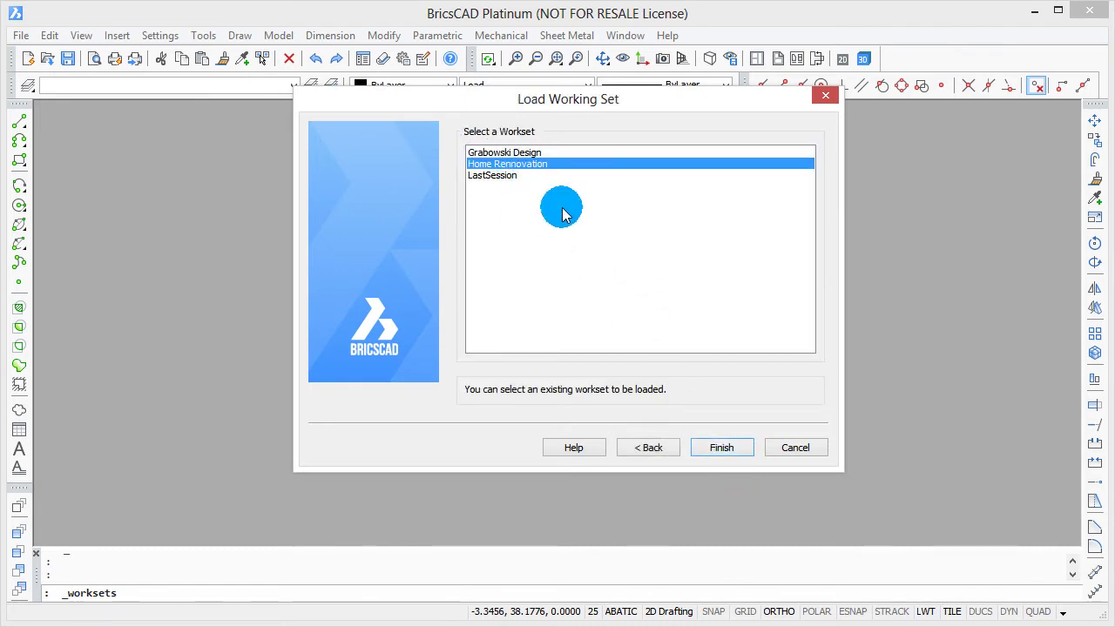
{"action": "left_click", "coordinate": [722, 448]}
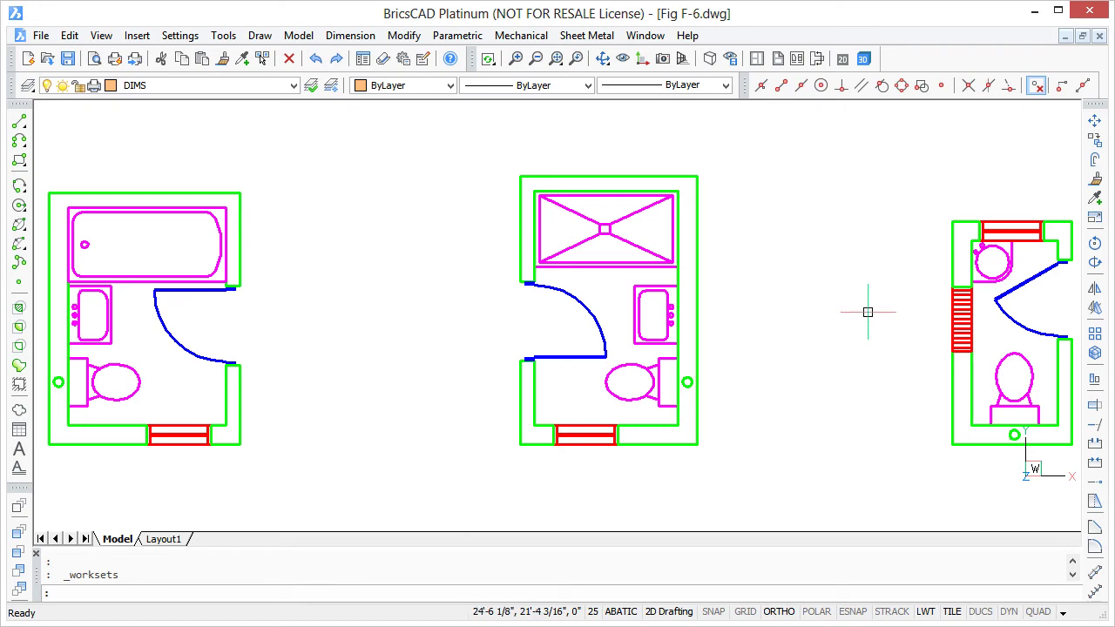
Quit and relaunch BricsCAD, choosing Load Working Set at startup.
{"action": "left_click", "coordinate": [1089, 11]}
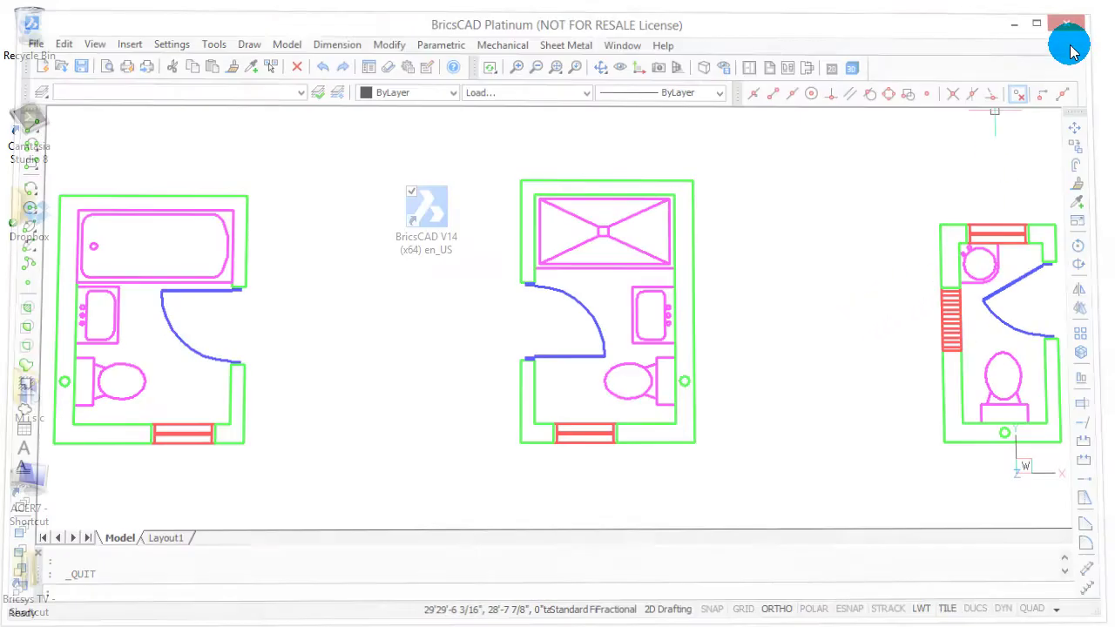
{"action": "double_click", "coordinate": [443, 205]}
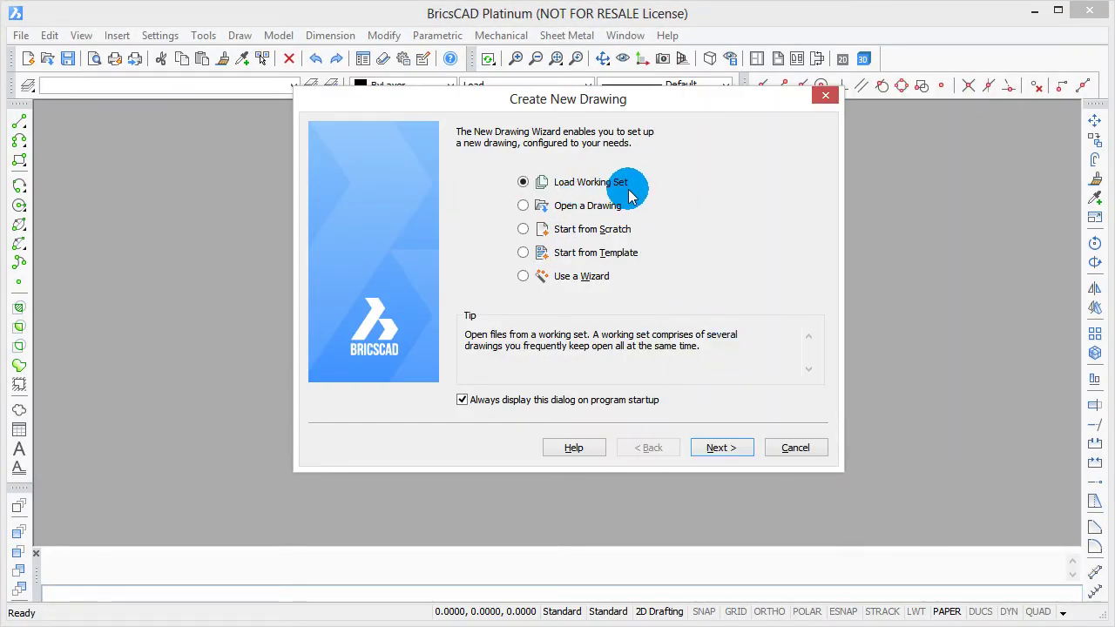
{"action": "left_click", "coordinate": [720, 448]}
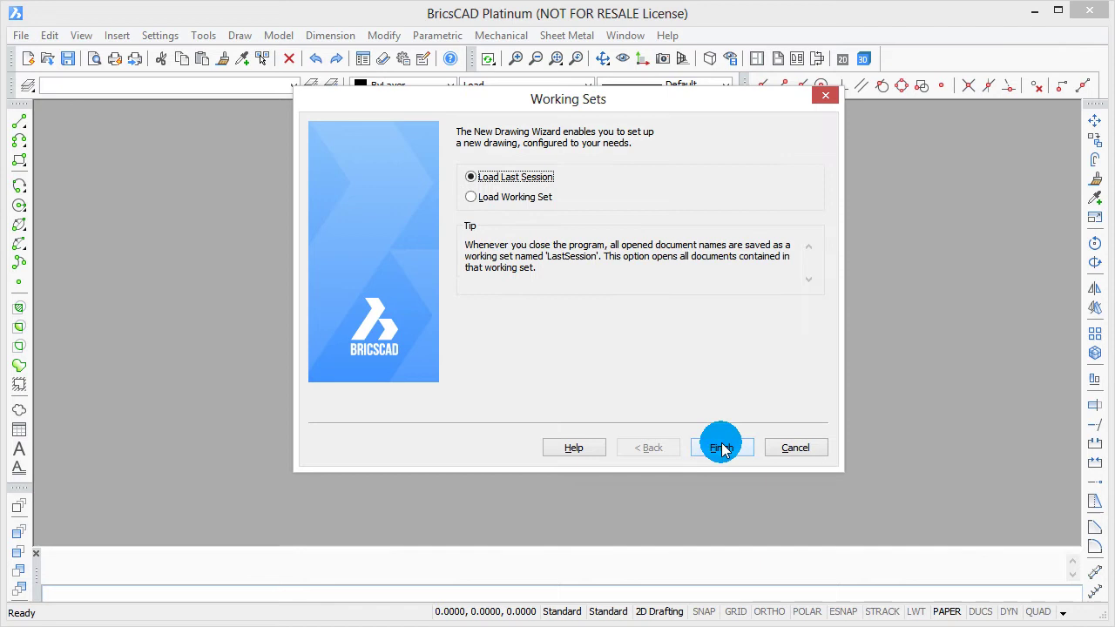
Pick the saved 'Home Rennovation' working set and load its drawings.
{"action": "left_click", "coordinate": [527, 197]}
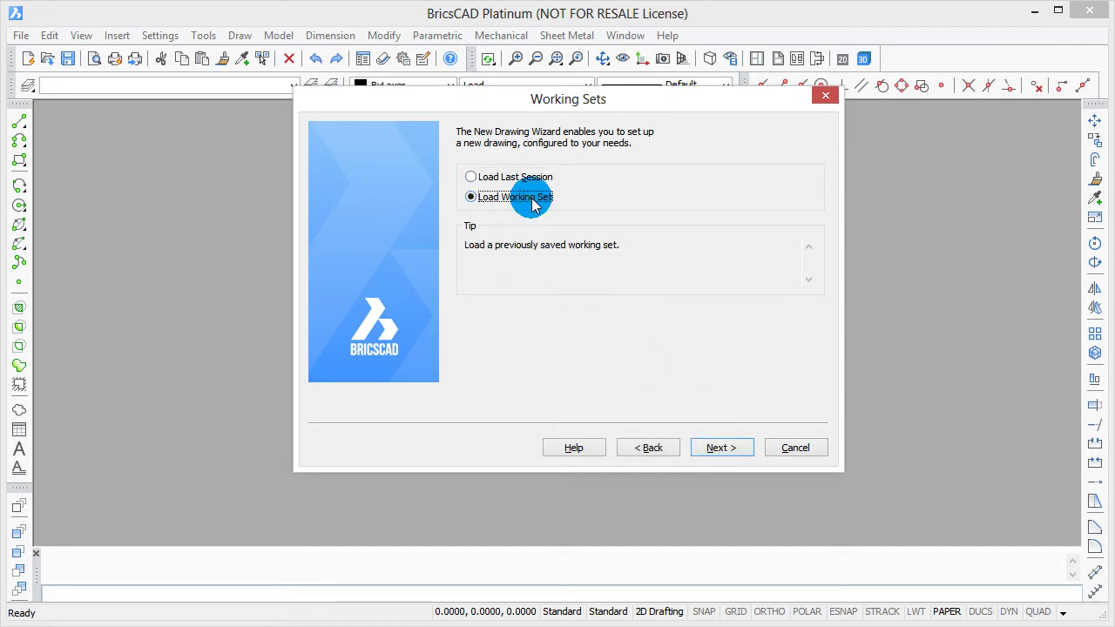
{"action": "left_click", "coordinate": [708, 438]}
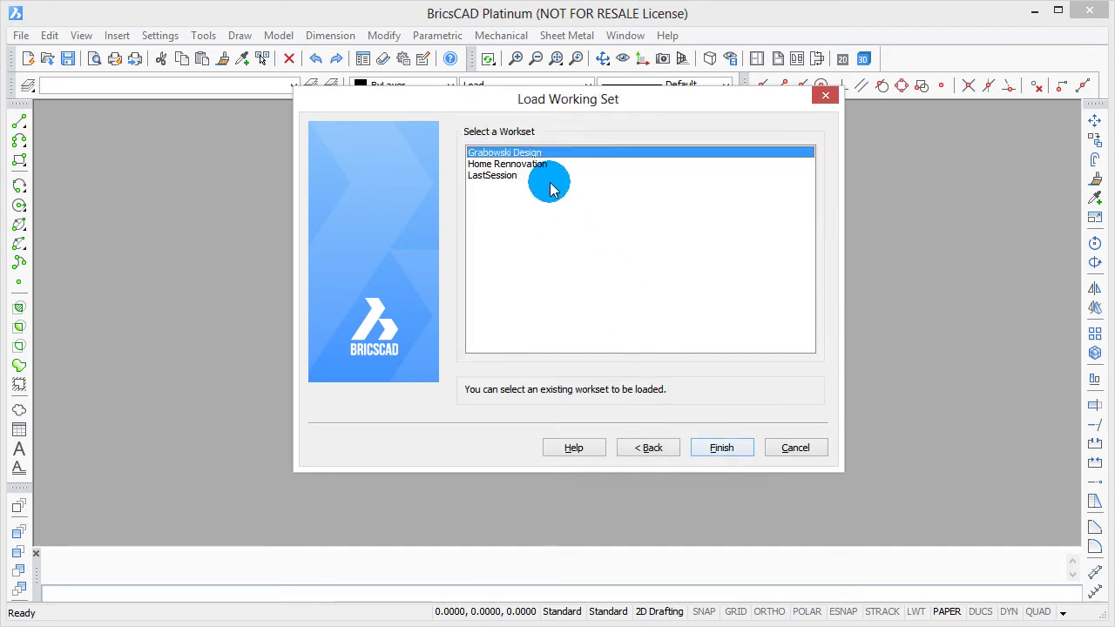
{"action": "left_click", "coordinate": [540, 172]}
{"action": "left_click", "coordinate": [719, 447]}
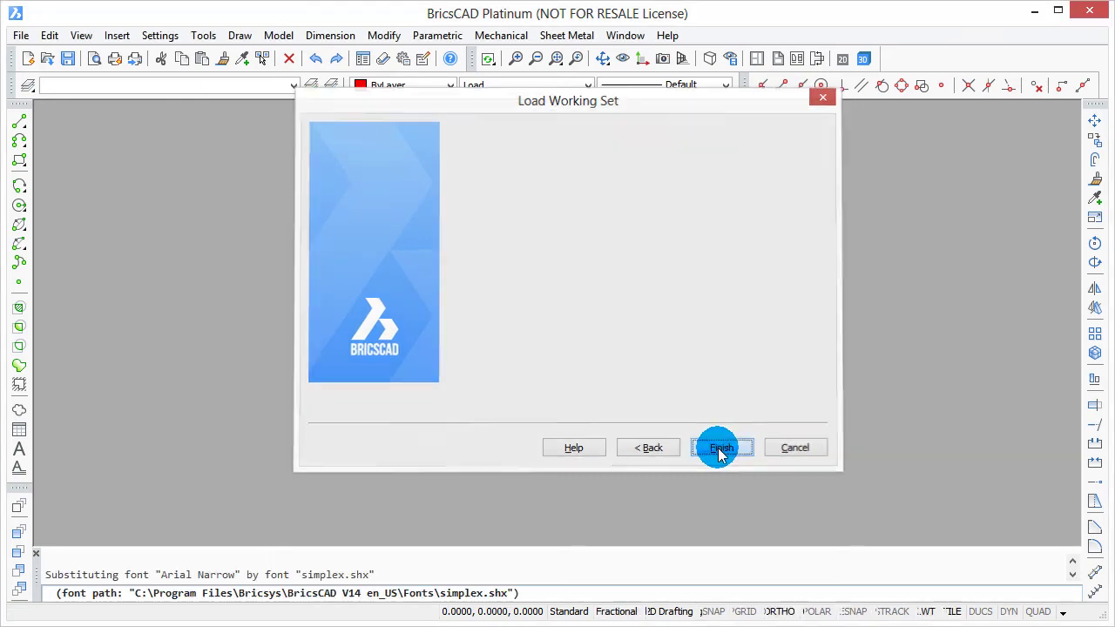